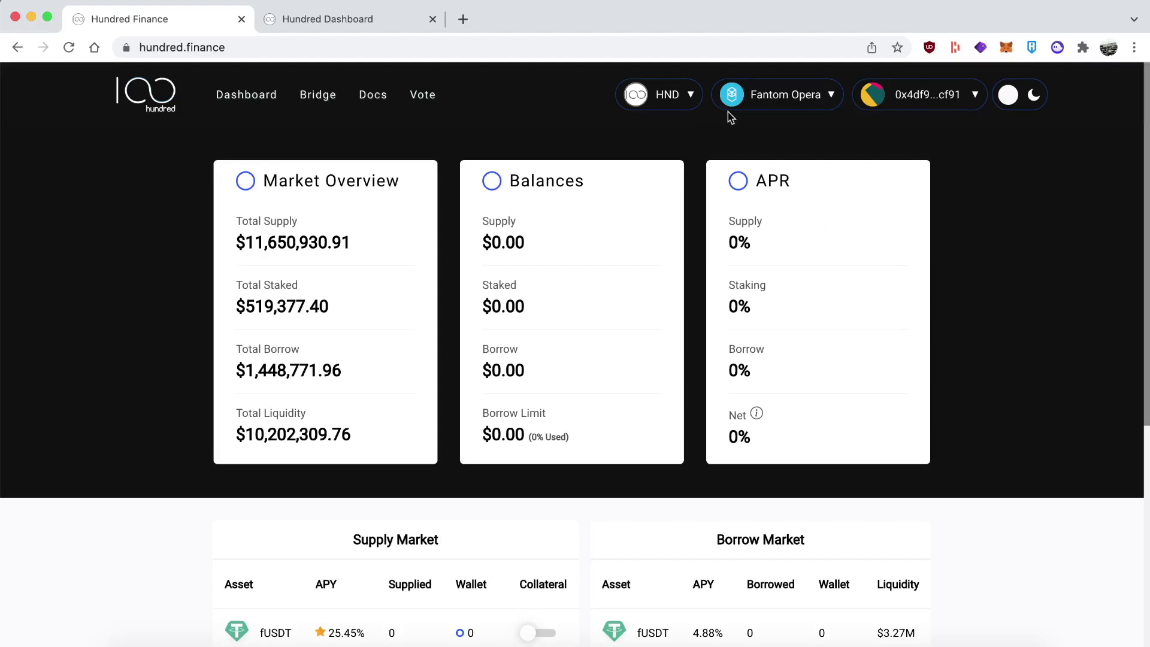
Glance at the Fantom Opera networks list, then scroll down to the market tables
left_click(748, 97)
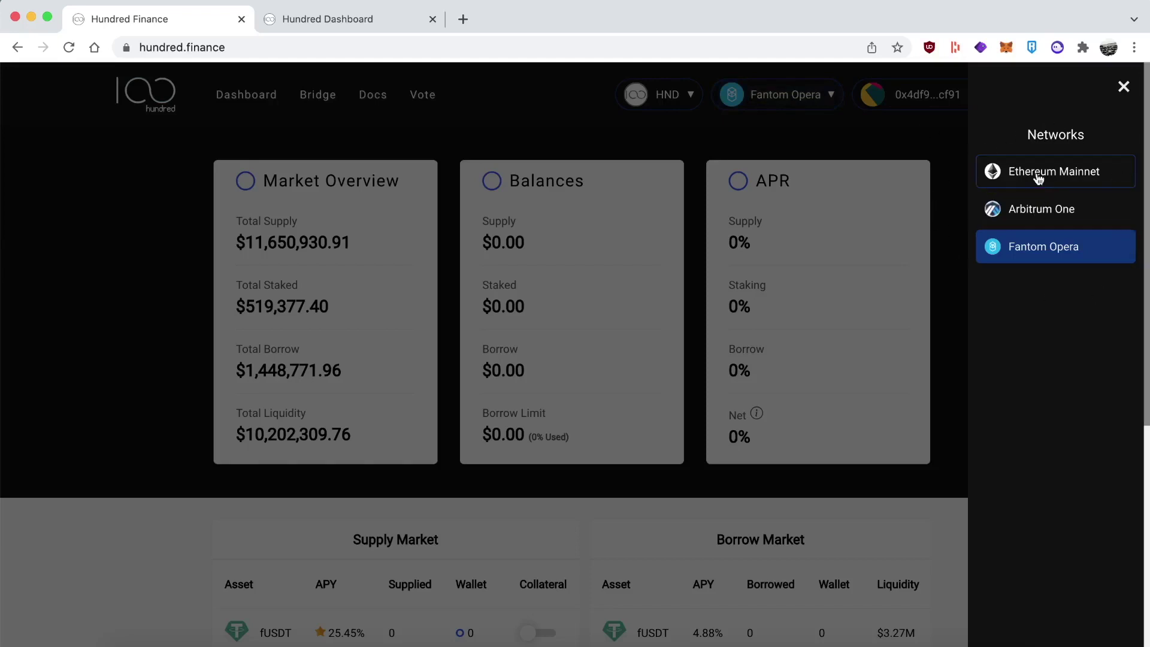
left_click(1124, 87)
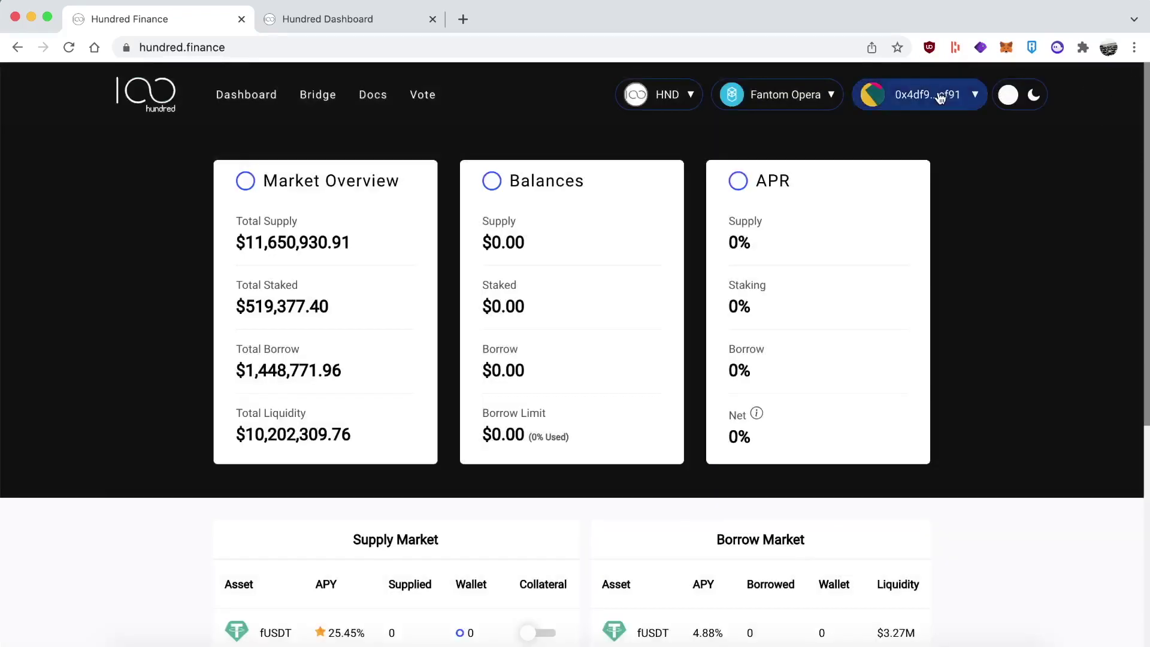
scroll(390, 281, "down", 2)
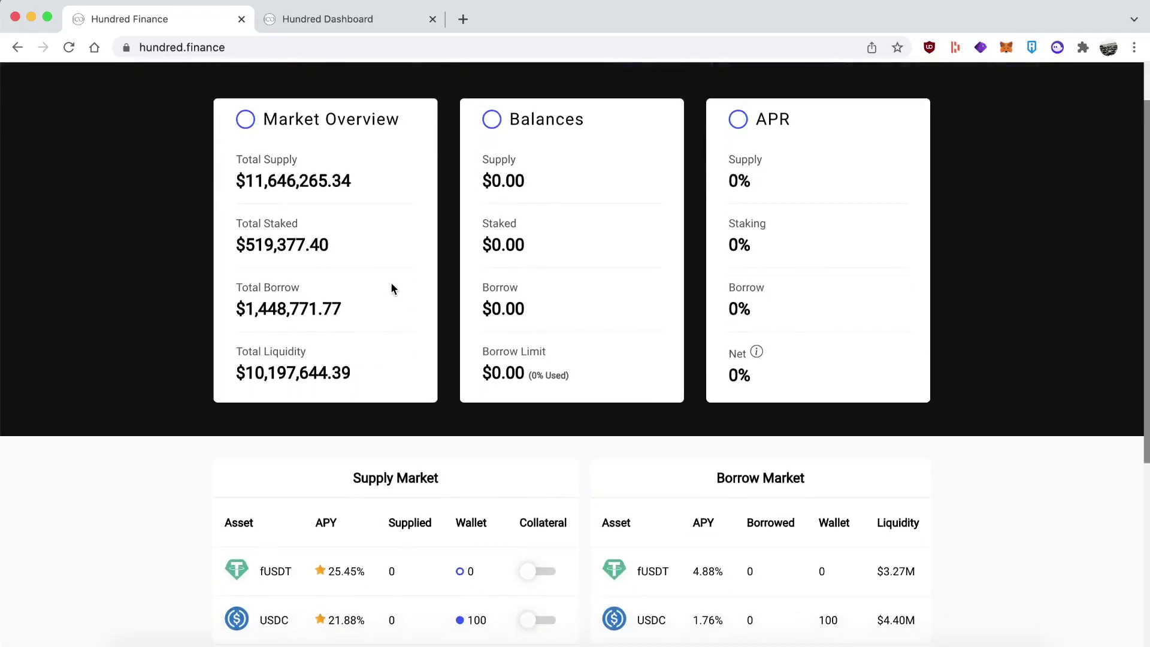
scroll(391, 284, "down", 1)
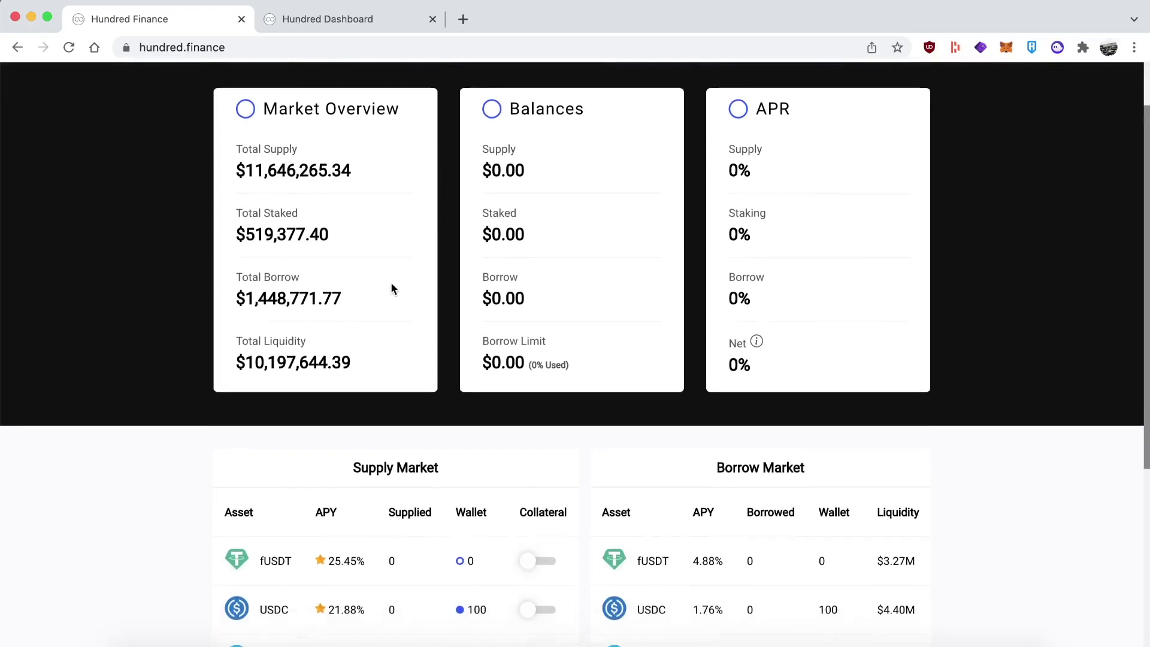
scroll(386, 296, "down", 4)
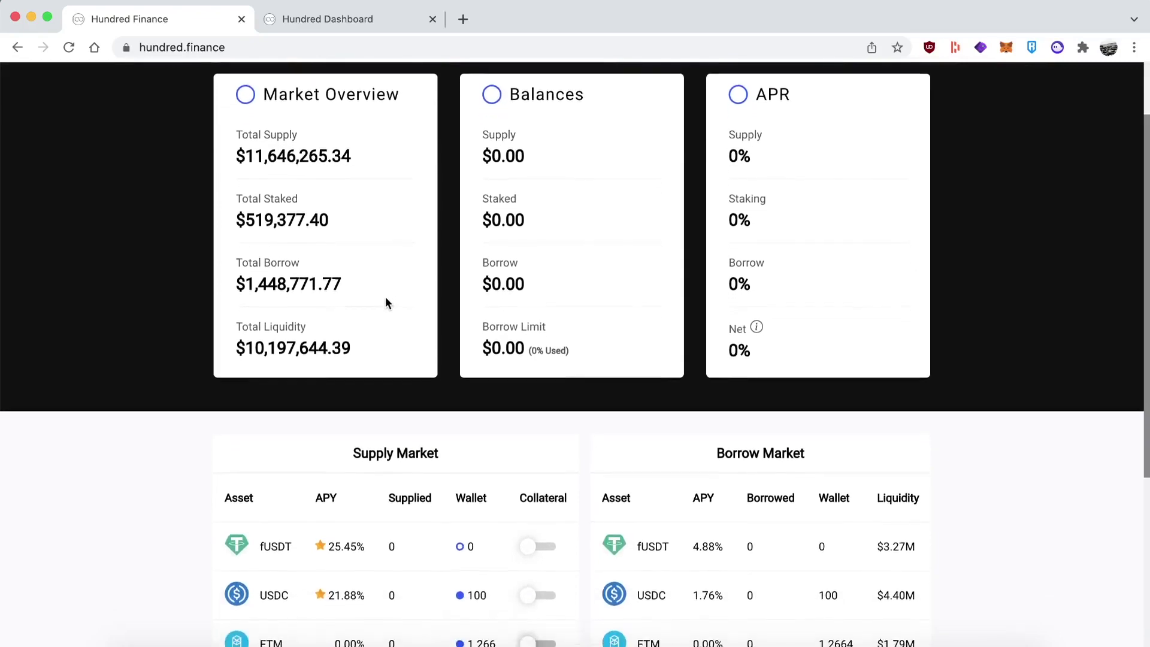
scroll(387, 301, "down", 7)
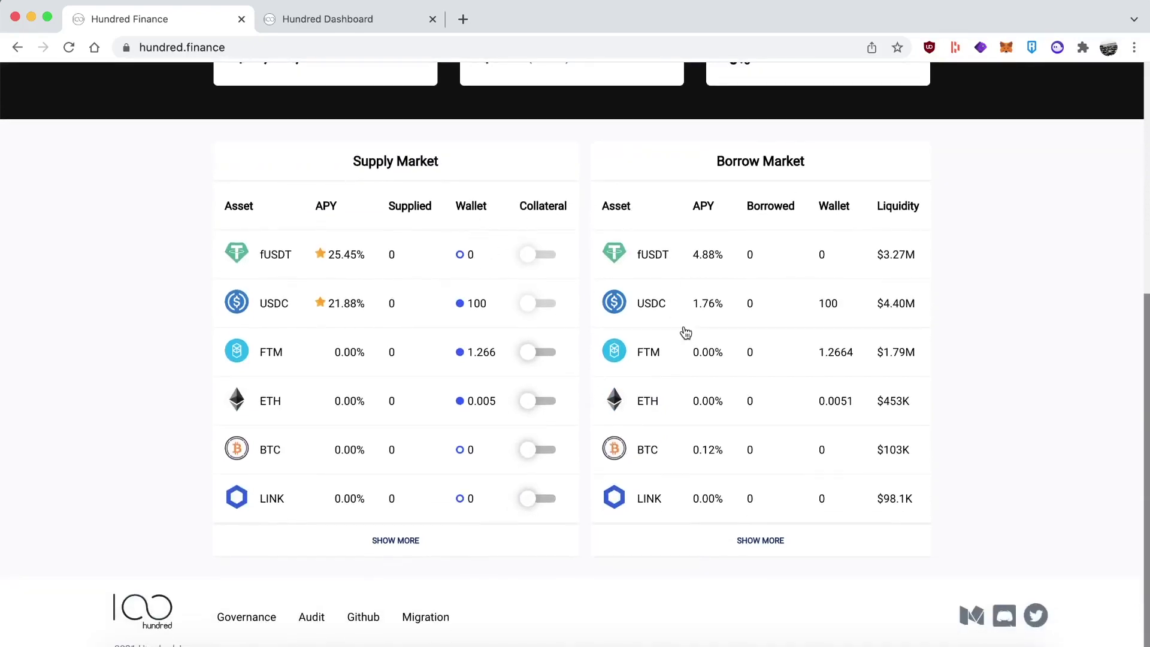
Show more in the Supply and Borrow Markets so every asset down to FRAX and AAVE appears
left_click(400, 540)
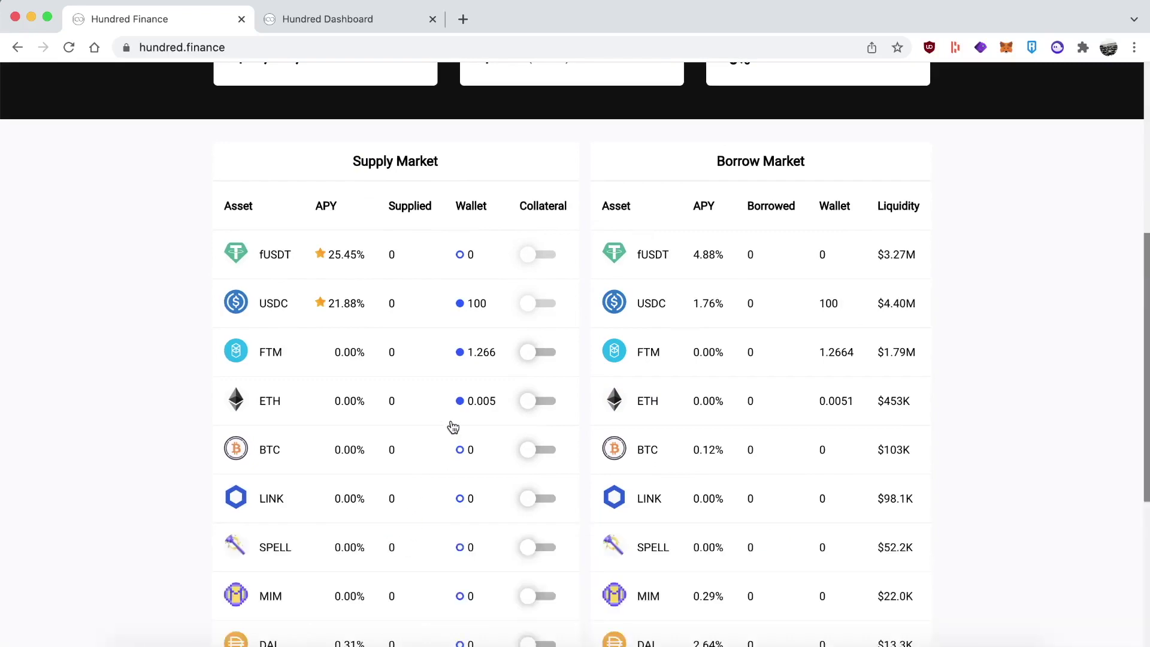
scroll(281, 219, "down", 4)
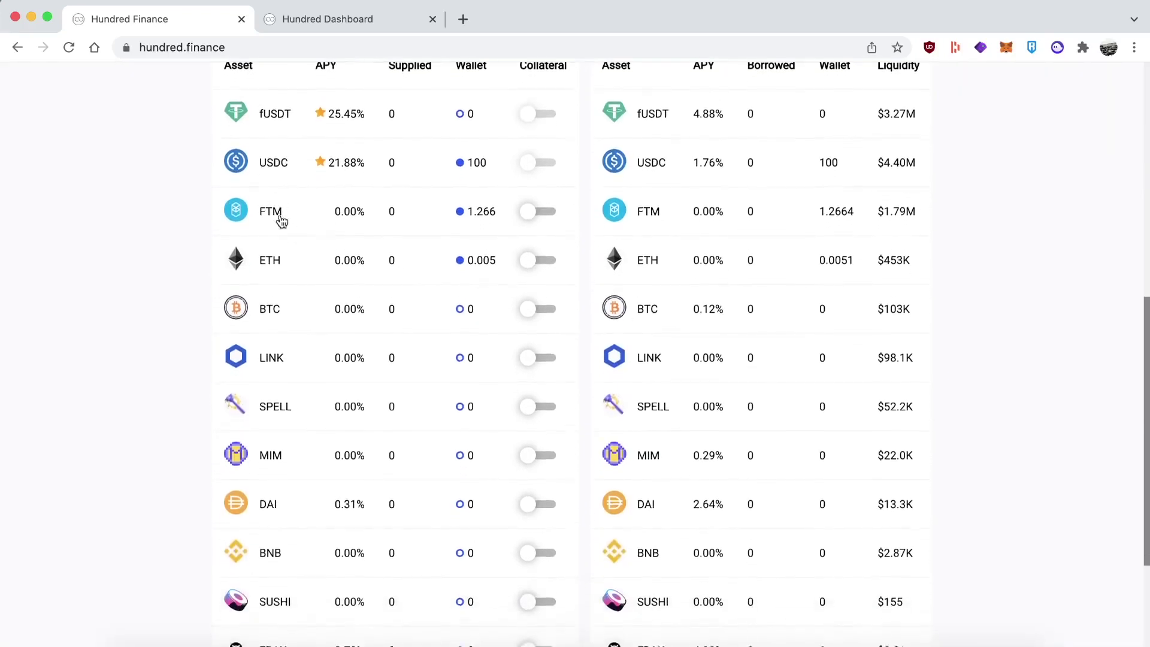
scroll(282, 221, "down", 2)
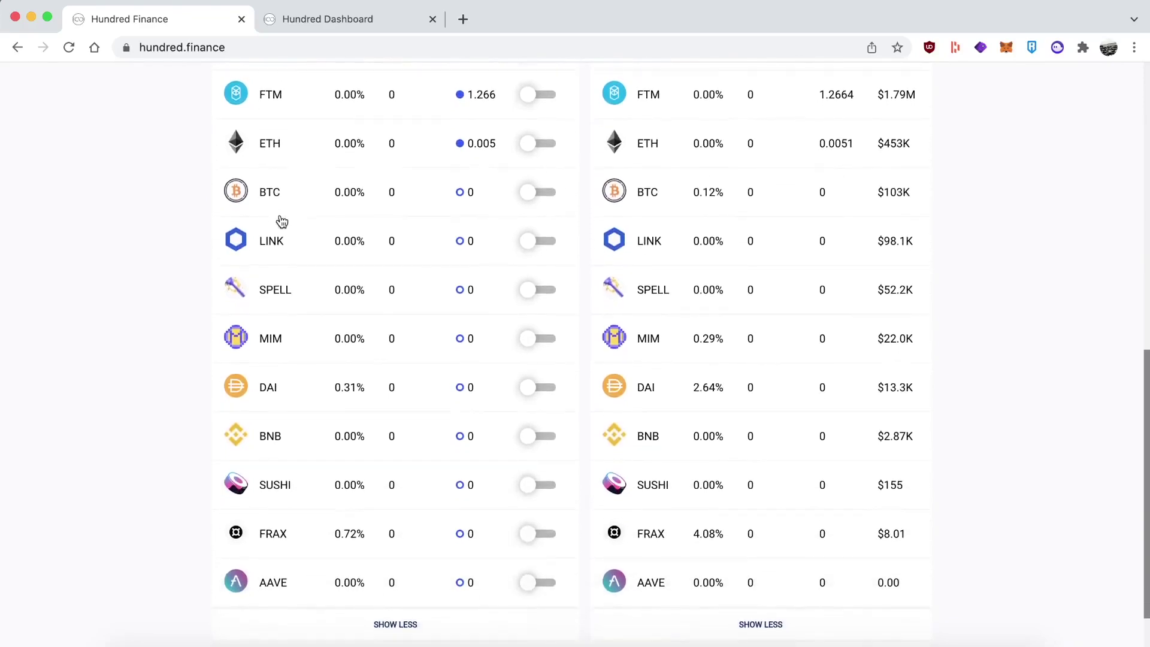
scroll(282, 222, "up", 4)
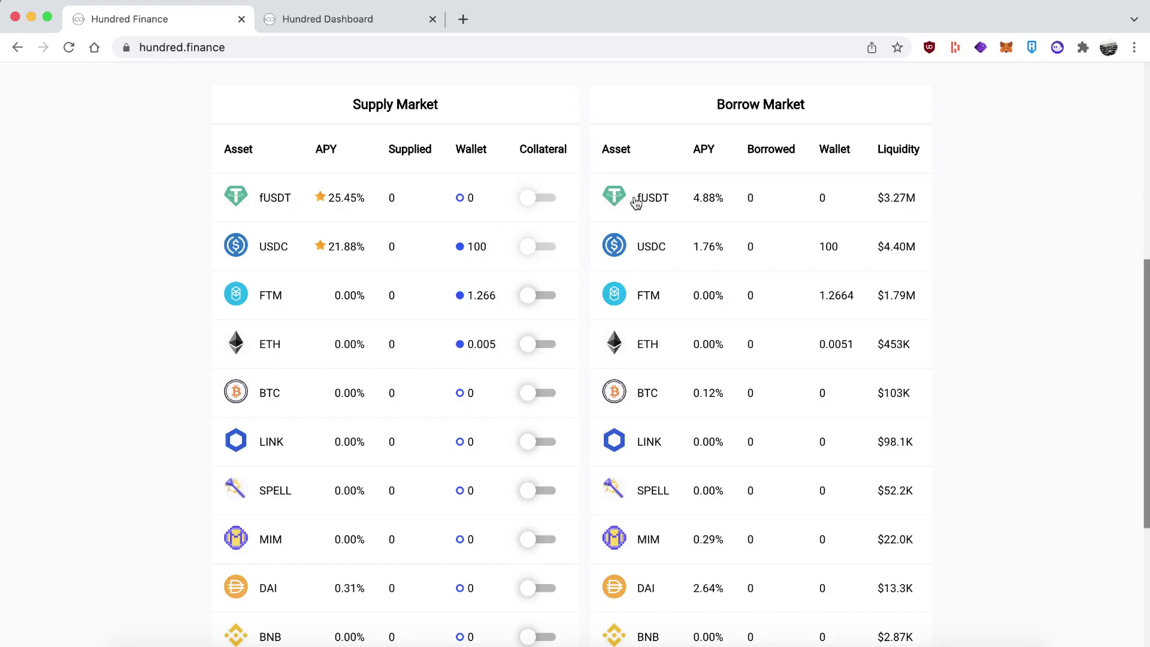
Scroll the reloaded markets, showing the 100 USDC wallet balance and DAI at 86.34% supply APY
scroll(648, 306, "down", 1)
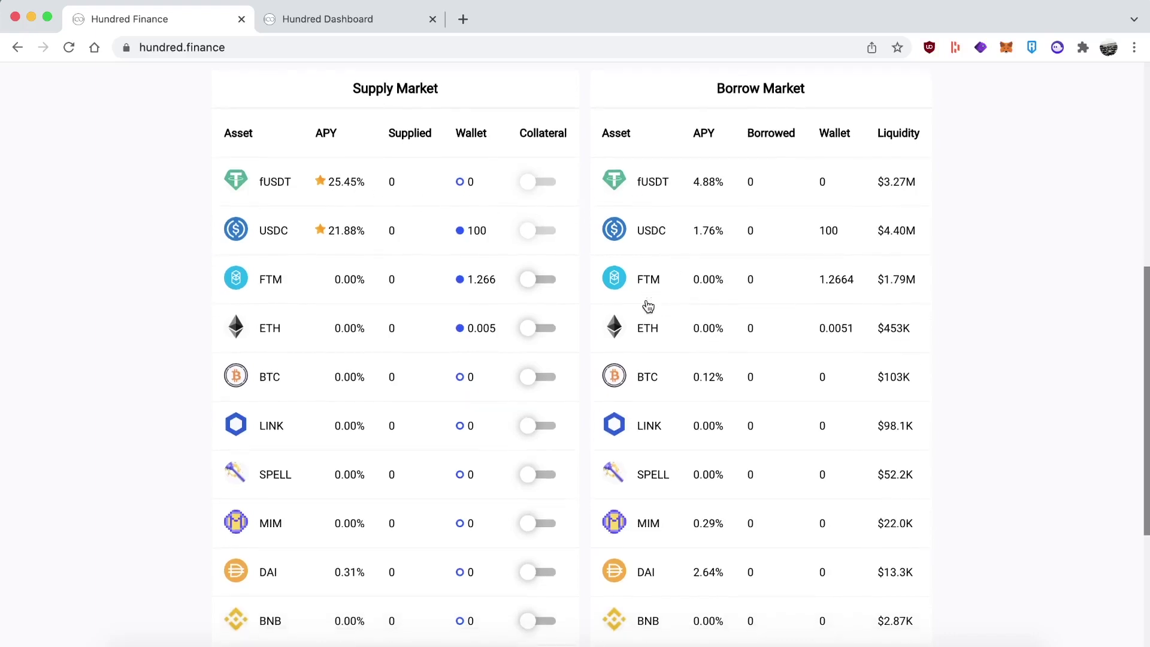
scroll(648, 306, "down", 1)
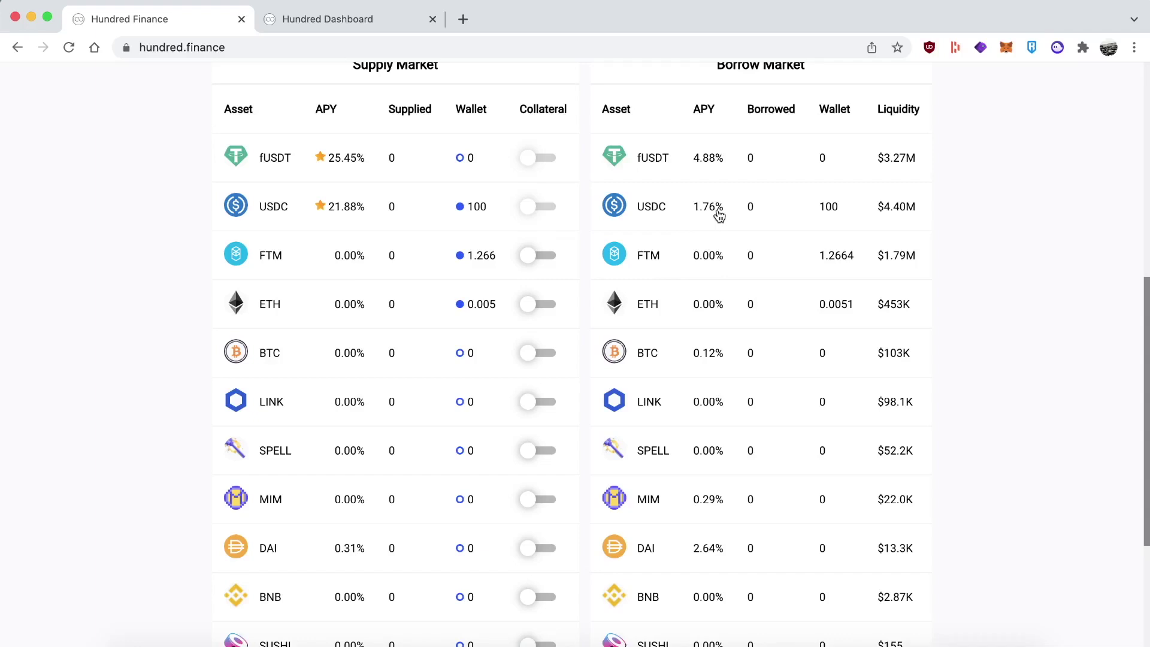
scroll(719, 215, "down", 1)
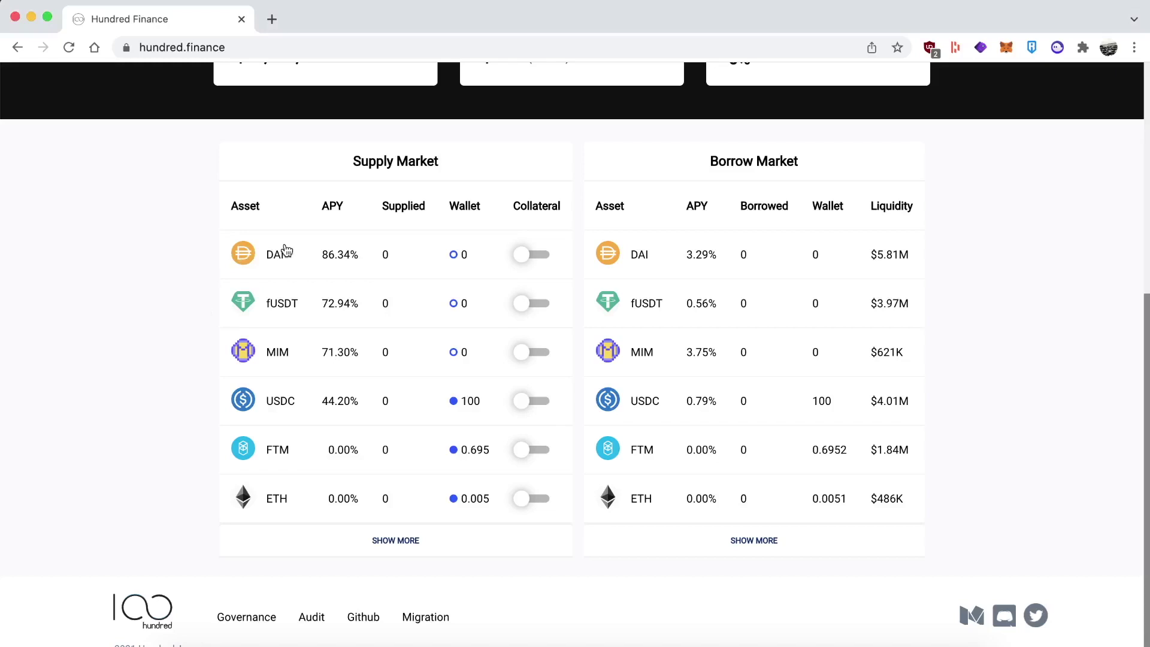
left_click(290, 259)
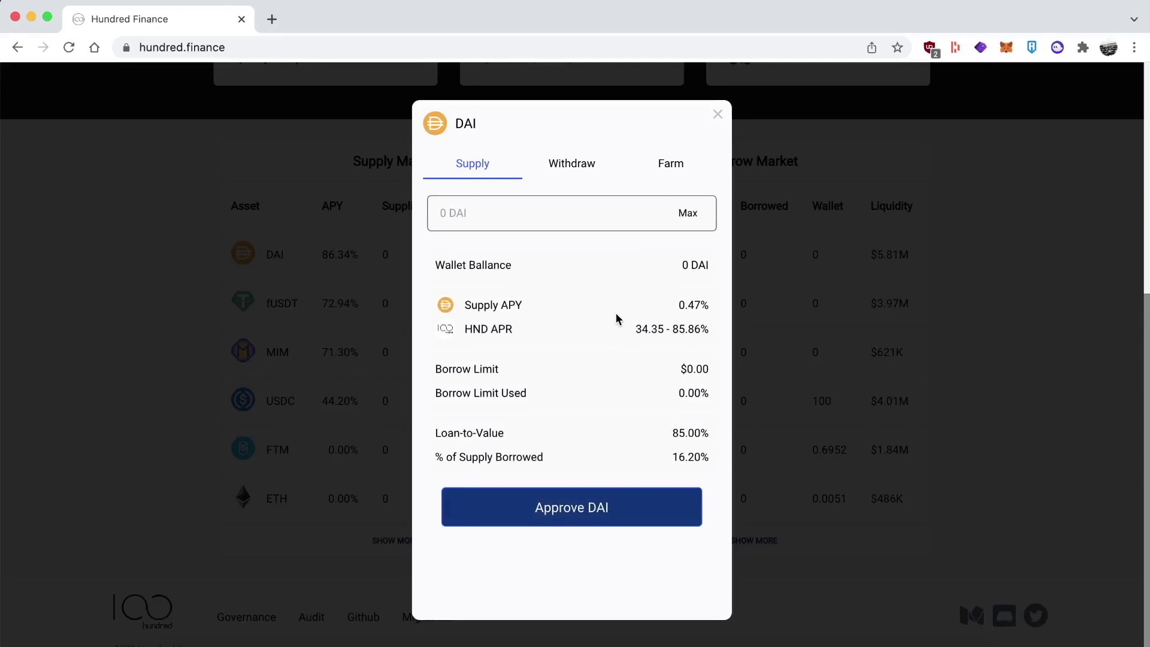
left_click(781, 320)
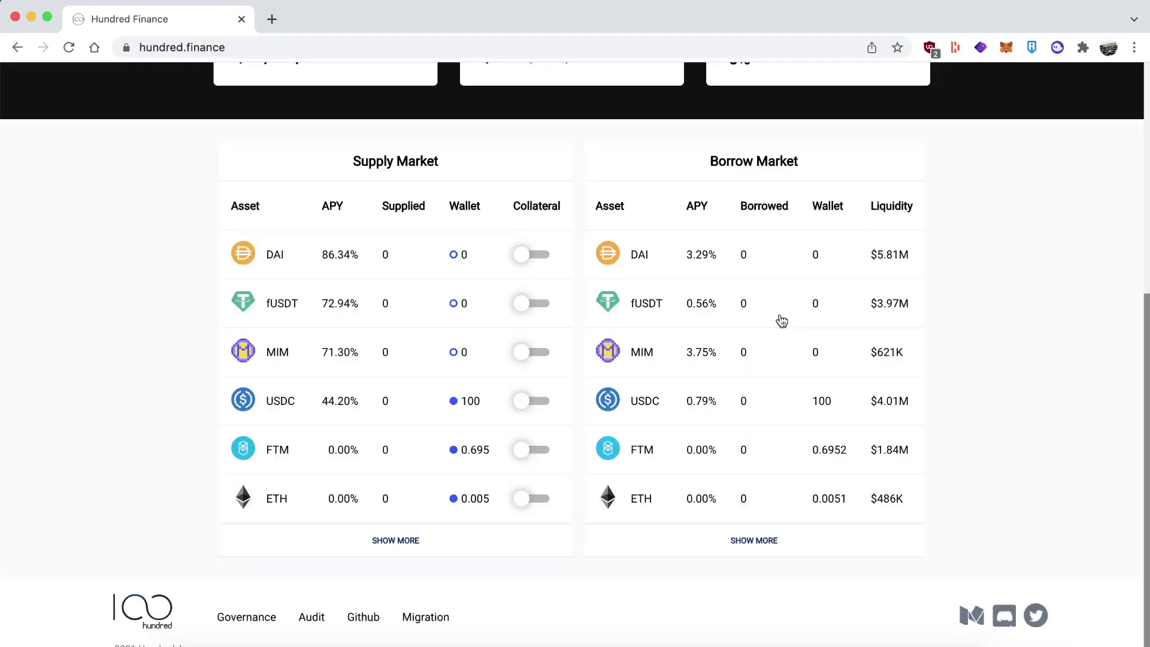
left_click(444, 320)
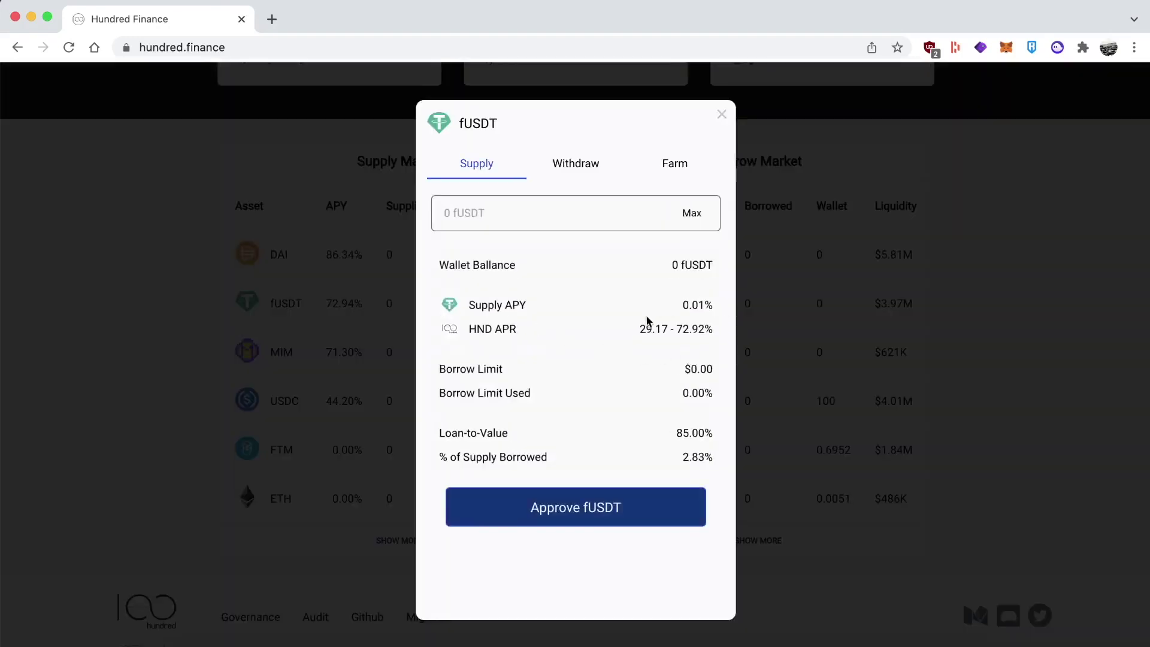
left_click(725, 119)
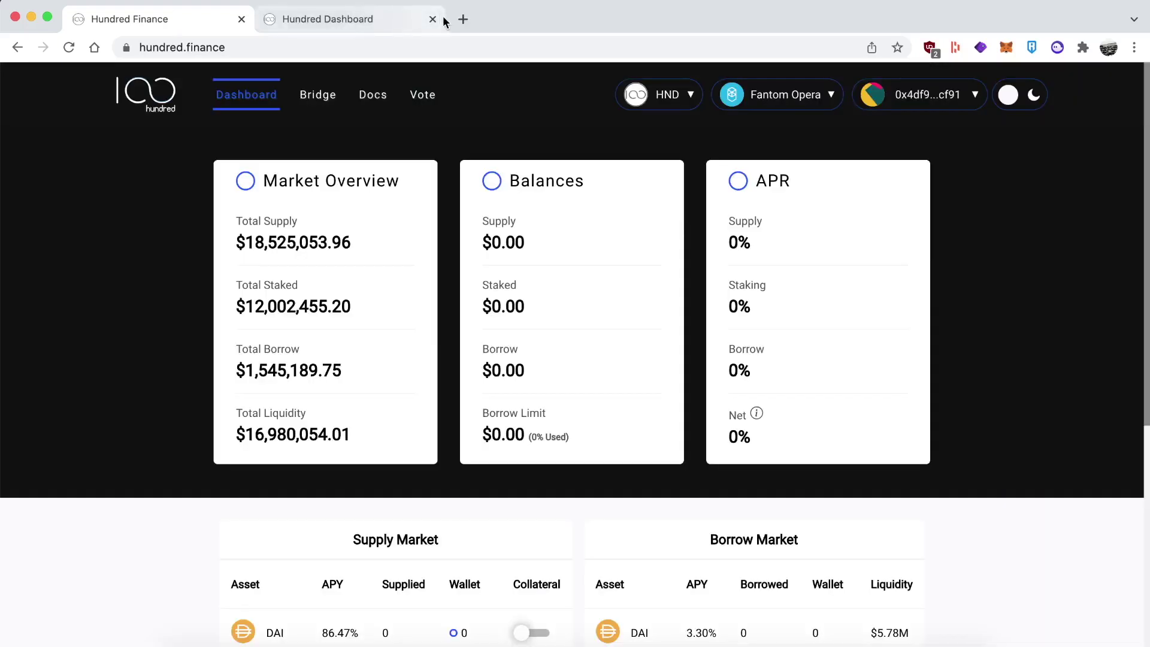
left_click(433, 19)
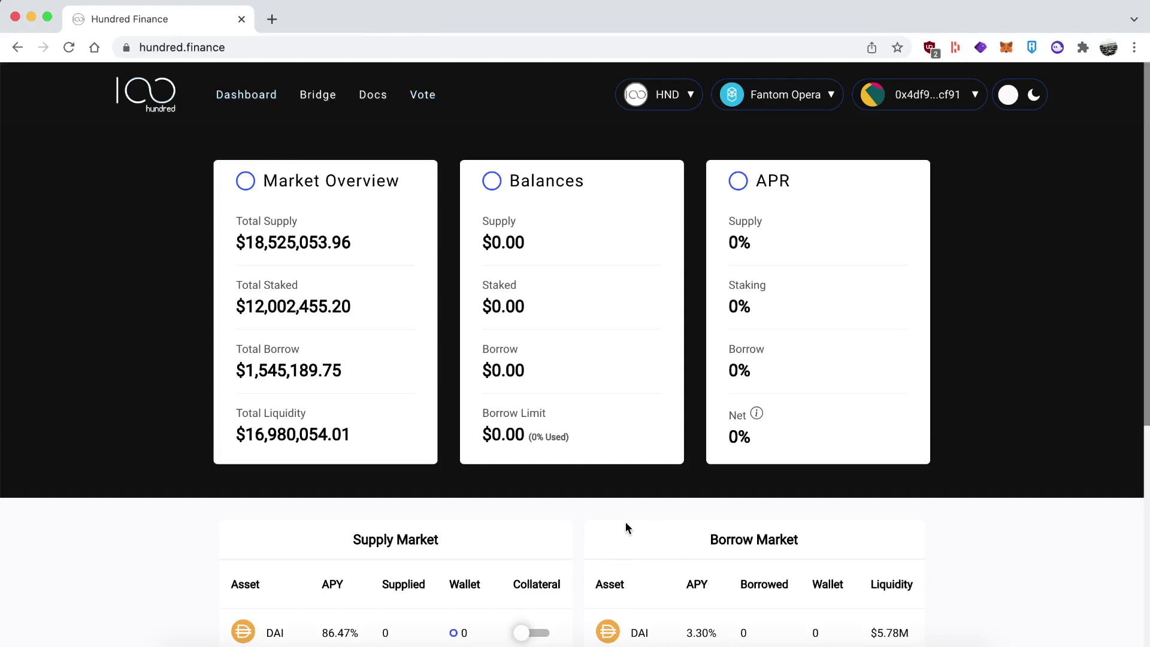
Review the Fantom Markets table on the Hundred Dashboard, then close that tab with Cmd+W
left_click(257, 100)
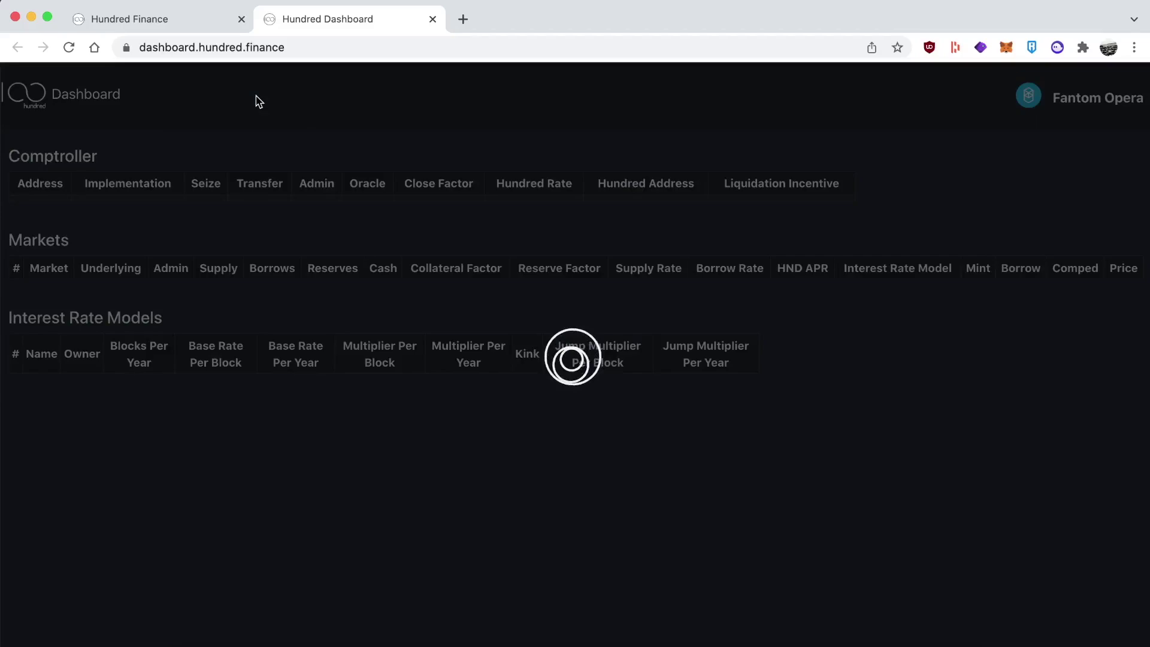
scroll(274, 174, "down", 3)
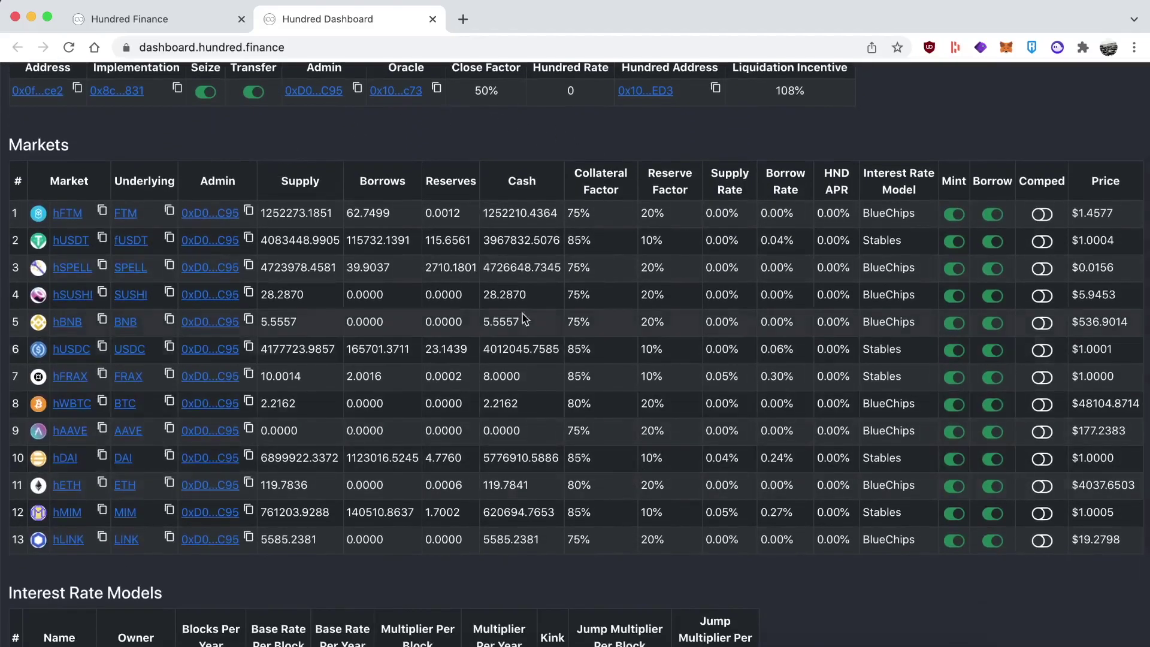
scroll(526, 268, "down", 2)
scroll(526, 268, "up", 2)
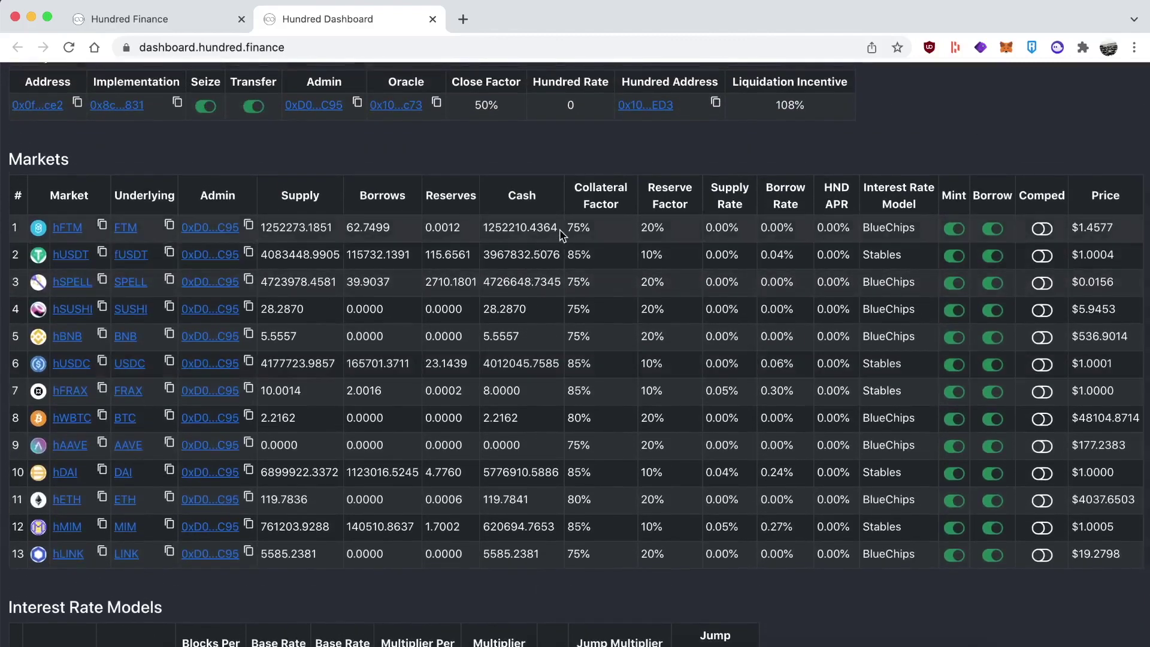
key("super+w")
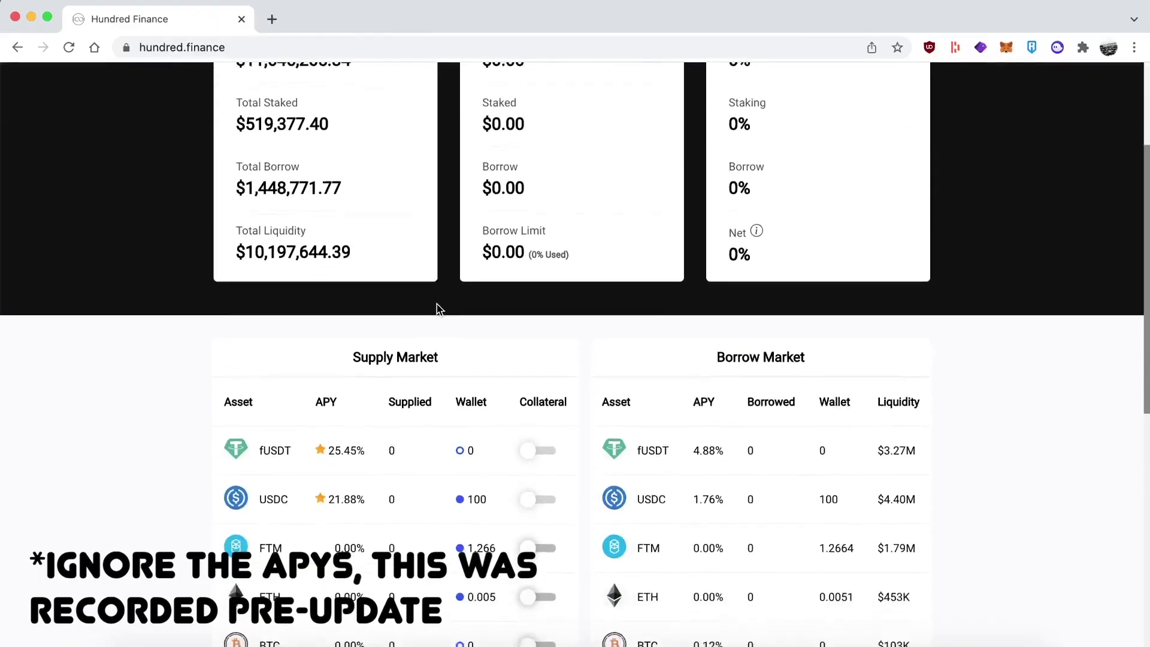
Supply the full 100 USDC to the USDC market, approving spending and confirming in MetaMask
scroll(437, 307, "down", 2)
scroll(436, 309, "down", 2)
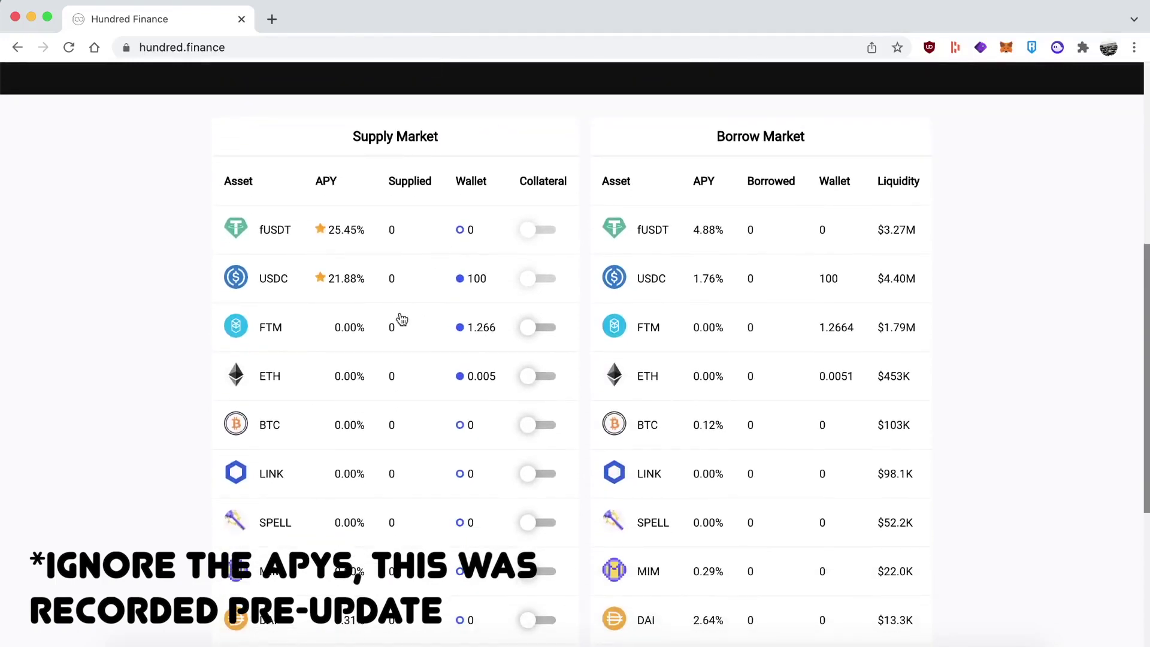
scroll(404, 311, "up", 7)
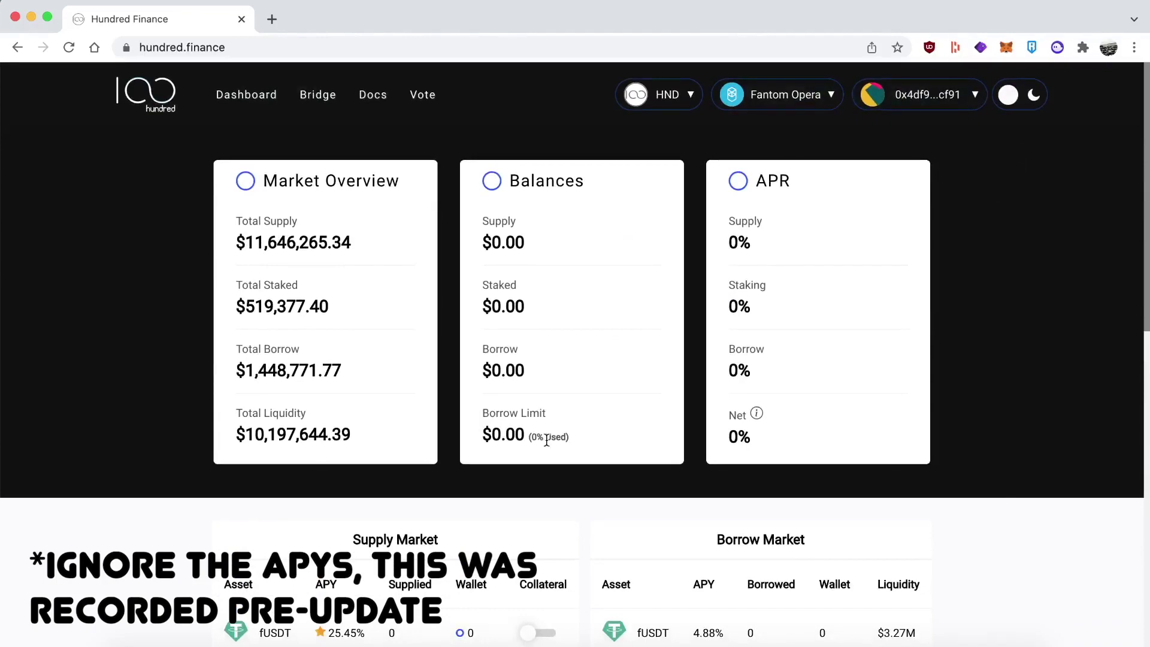
scroll(380, 437, "down", 5)
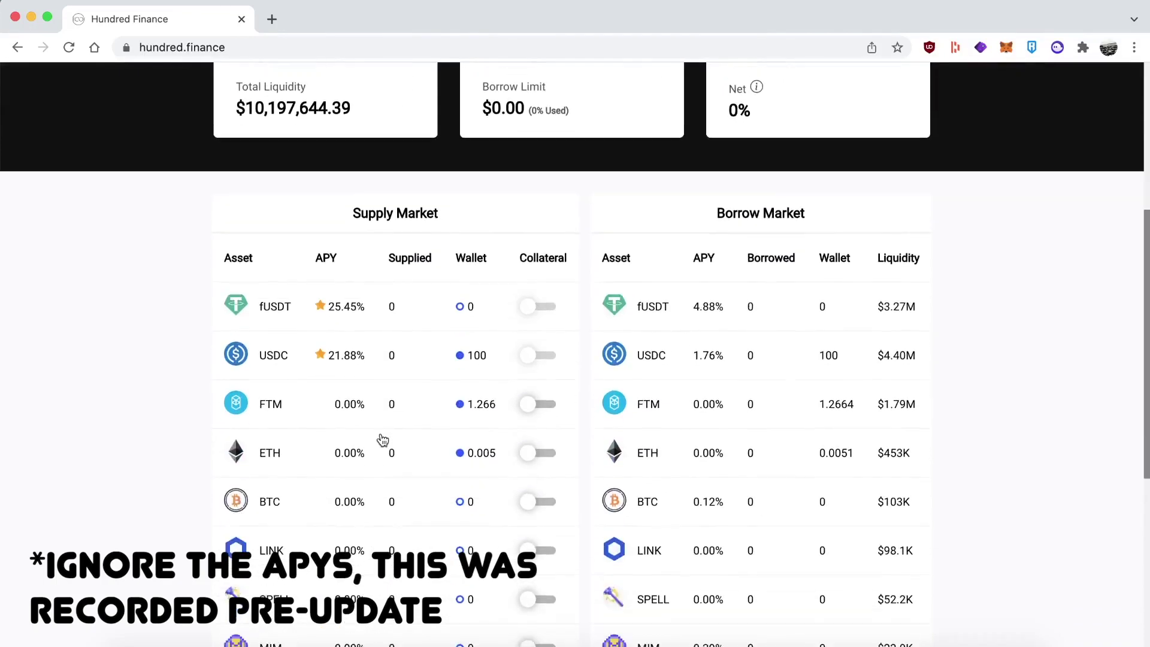
left_click(285, 353)
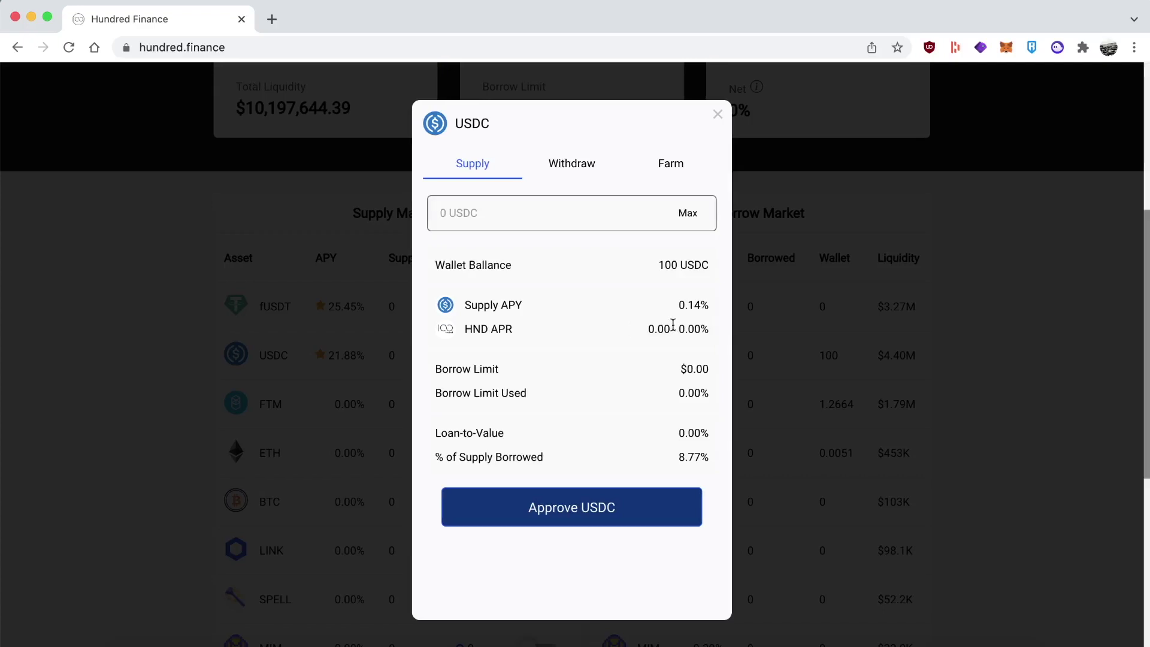
left_click(686, 214)
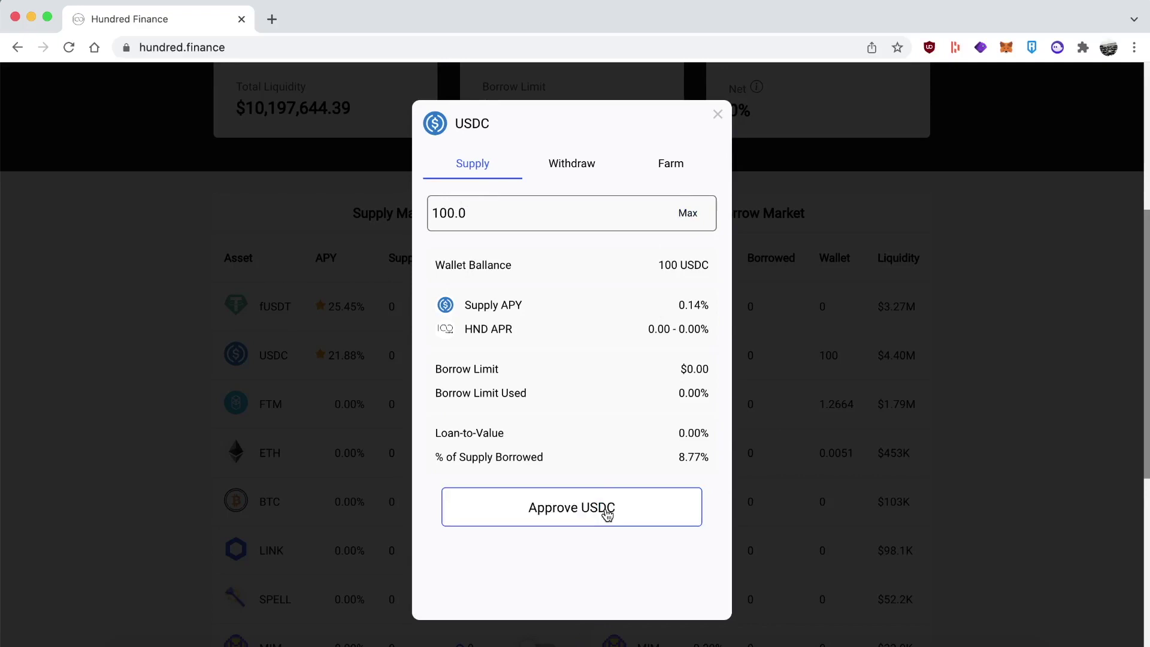
left_click(607, 514)
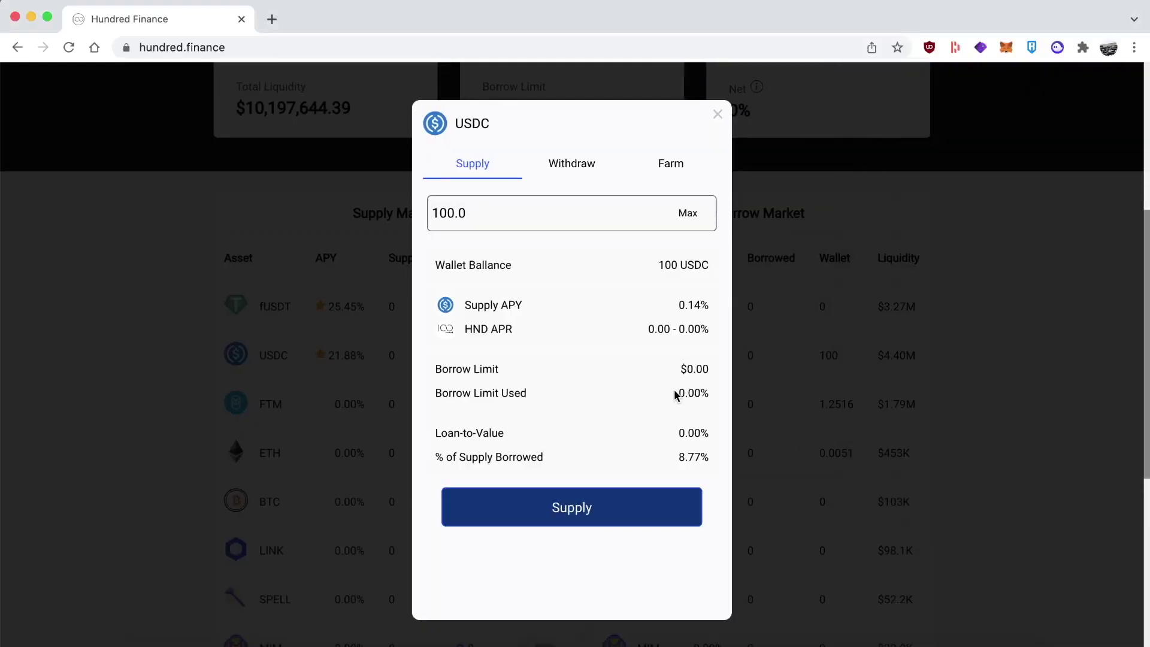
left_click(571, 508)
left_click(1075, 462)
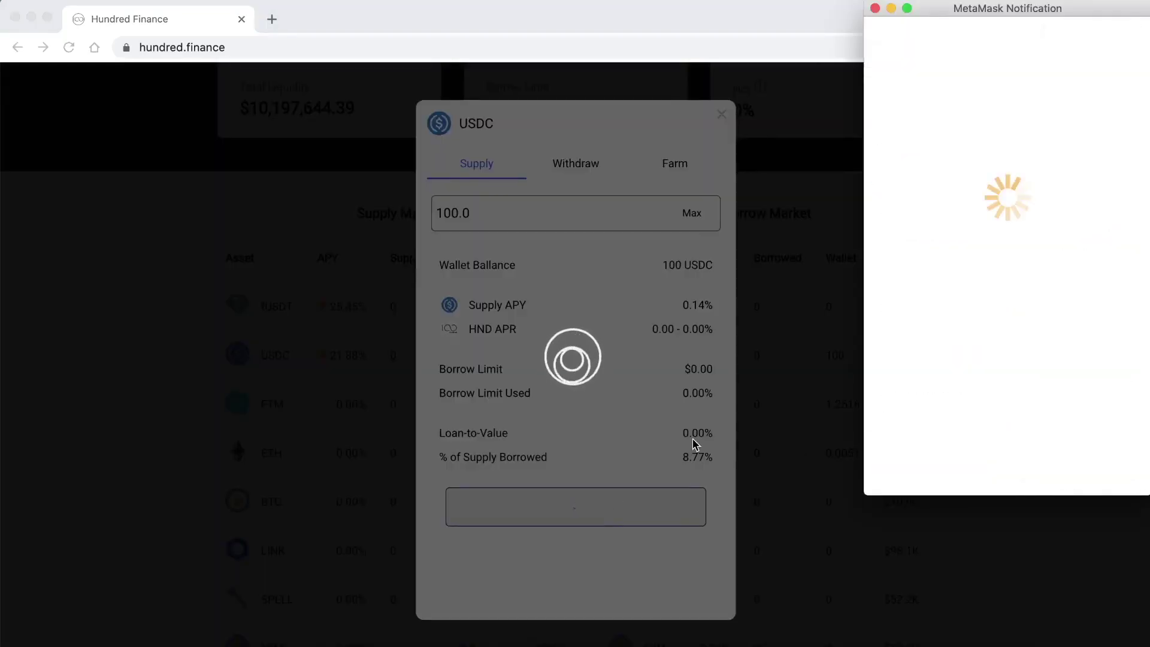
In the USDC Farm tab, fill in the full hUSDC balance to stake
left_click(669, 165)
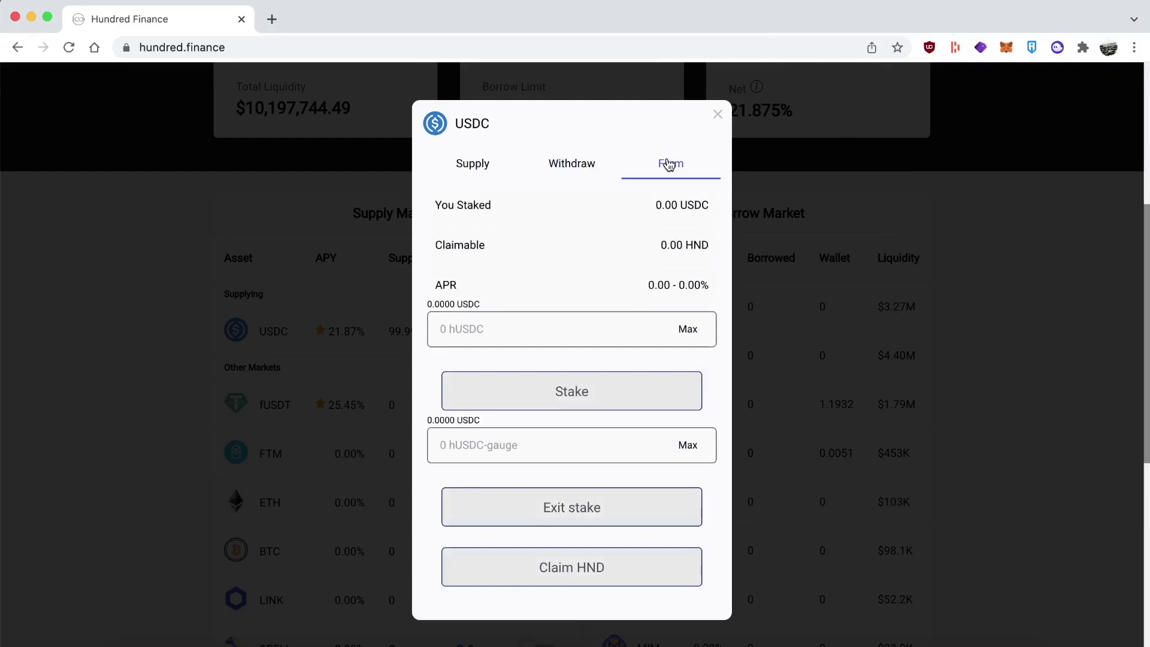
left_click(699, 333)
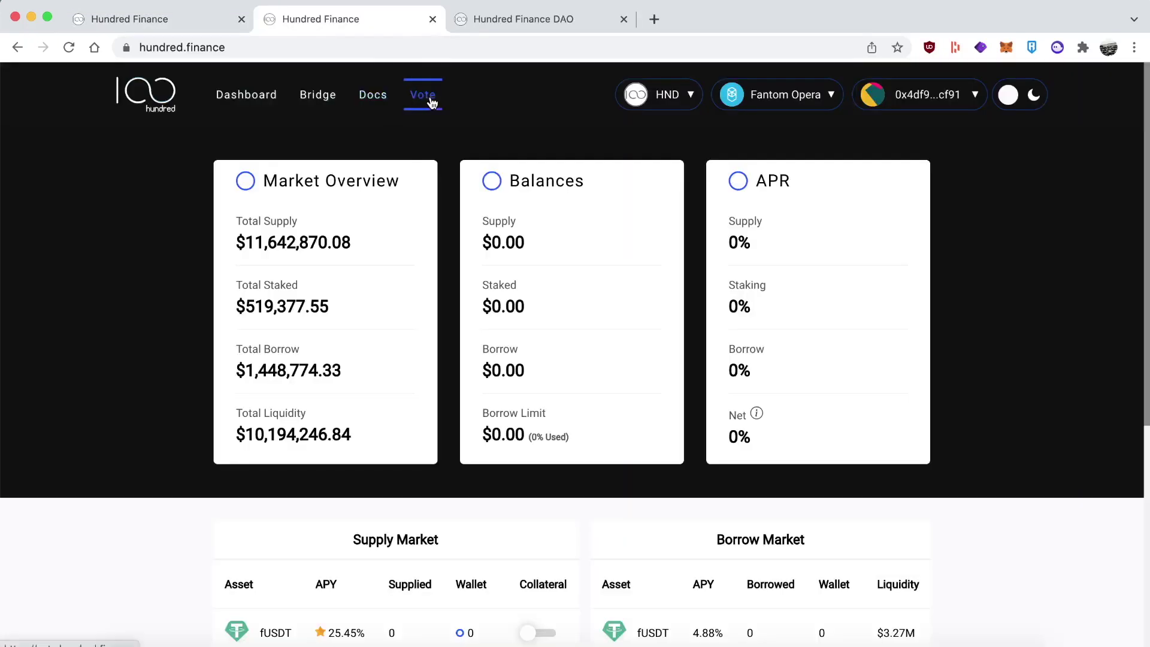
Open the Hundred Finance (fantom) project on the Vote site and review its HND and veHND figures
left_click(430, 95)
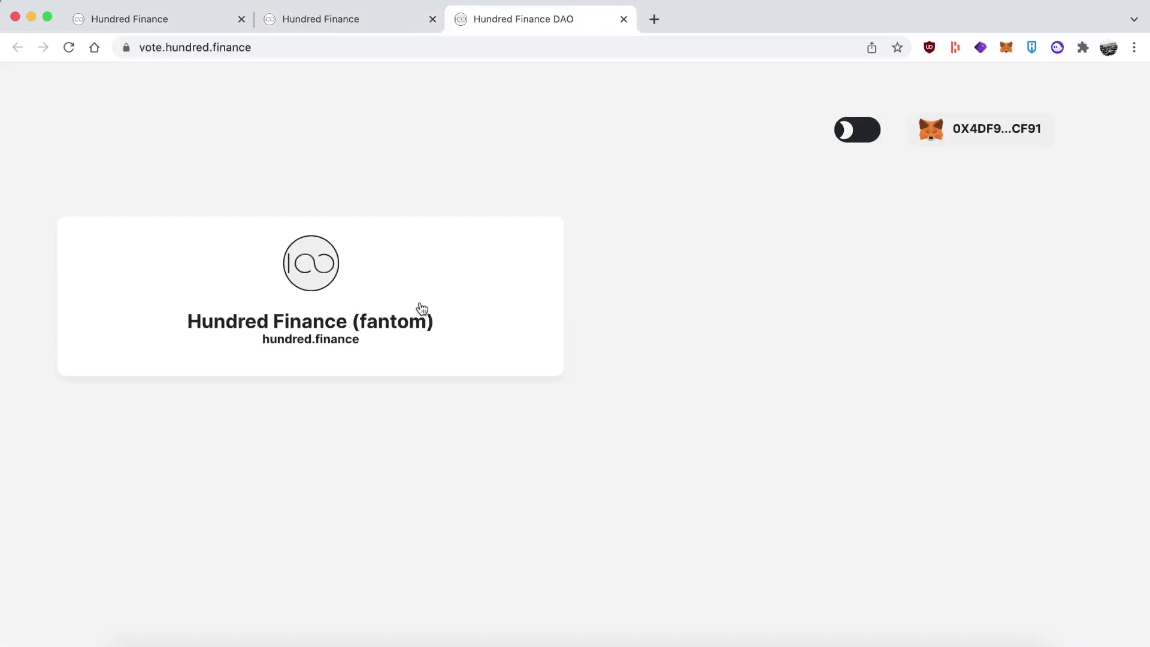
left_click(390, 308)
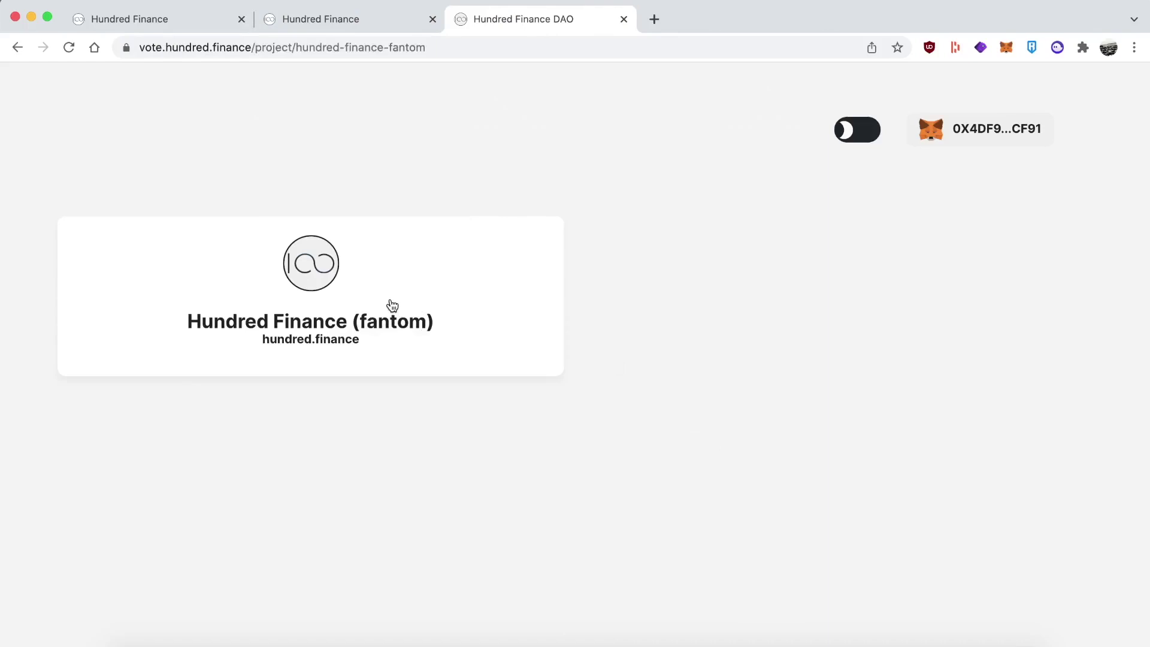
scroll(372, 364, "down", 2)
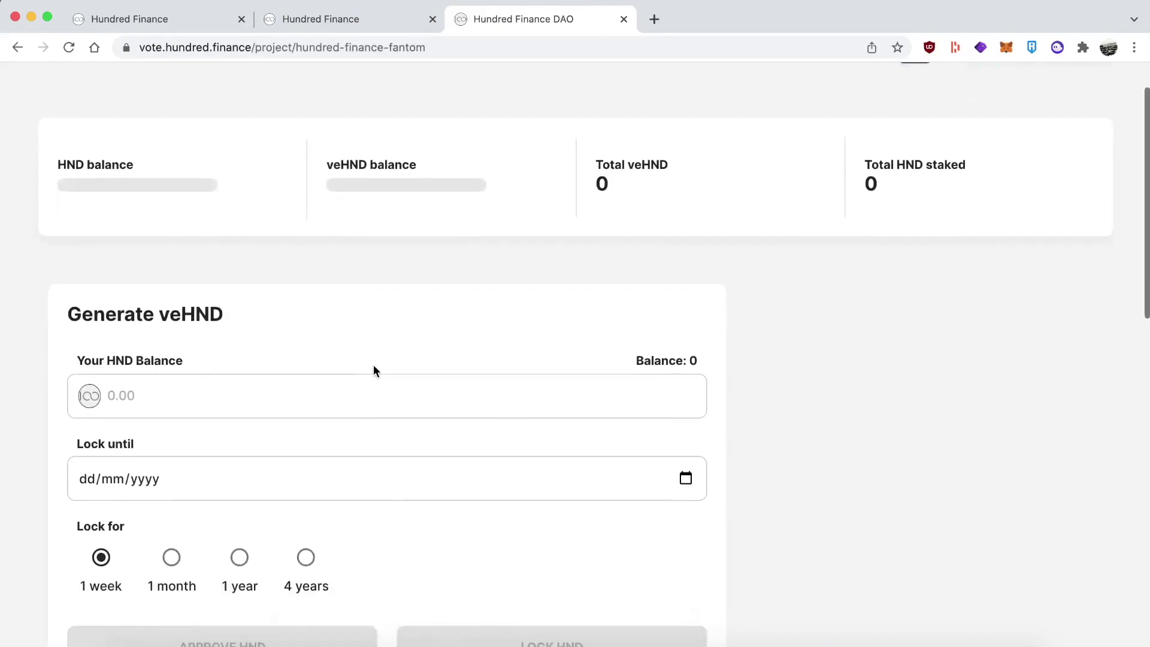
scroll(374, 367, "down", 2)
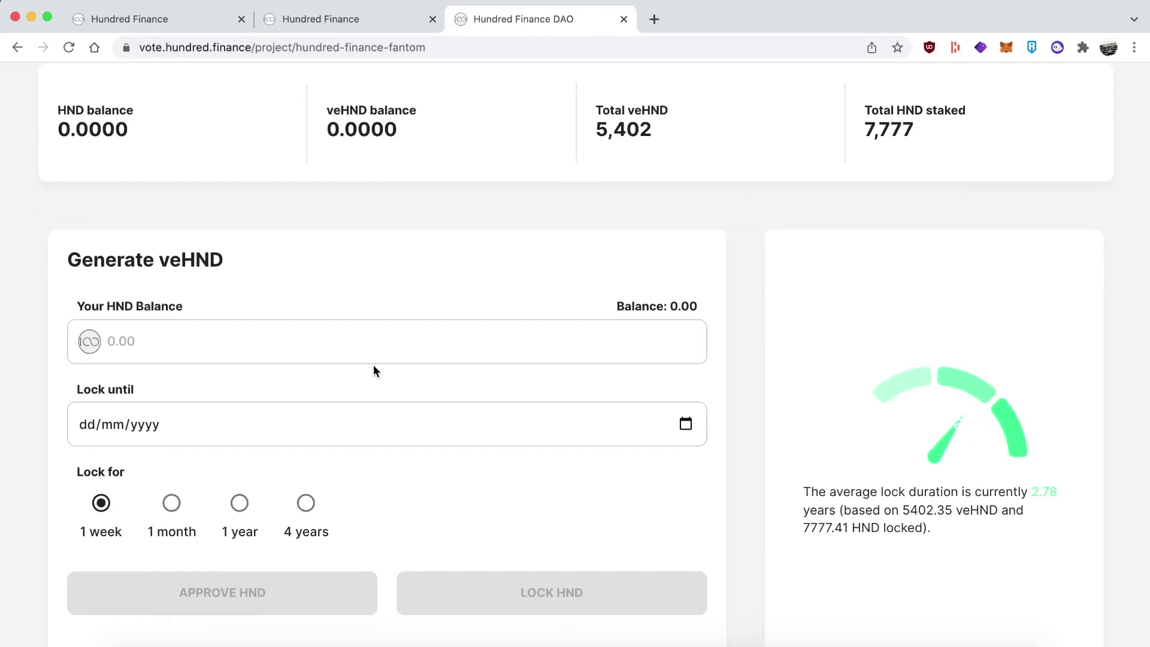
scroll(373, 371, "up", 2)
scroll(373, 370, "up", 2)
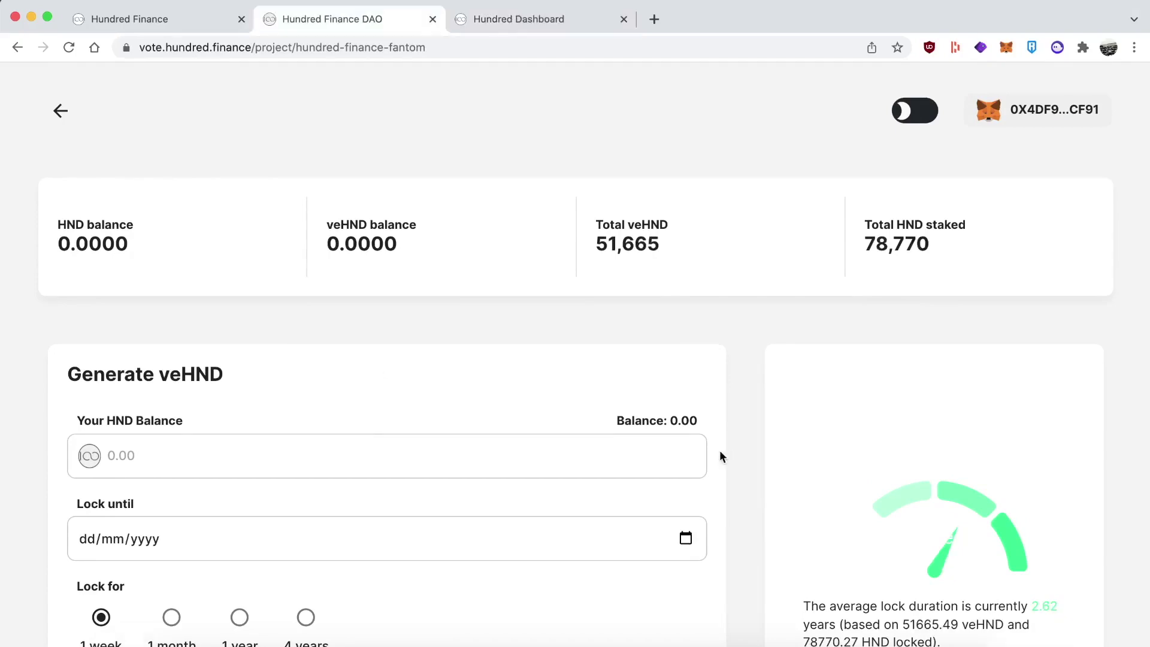
Scroll down to the Fantom gauge voting vault table and check its APR column
scroll(720, 451, "down", 8)
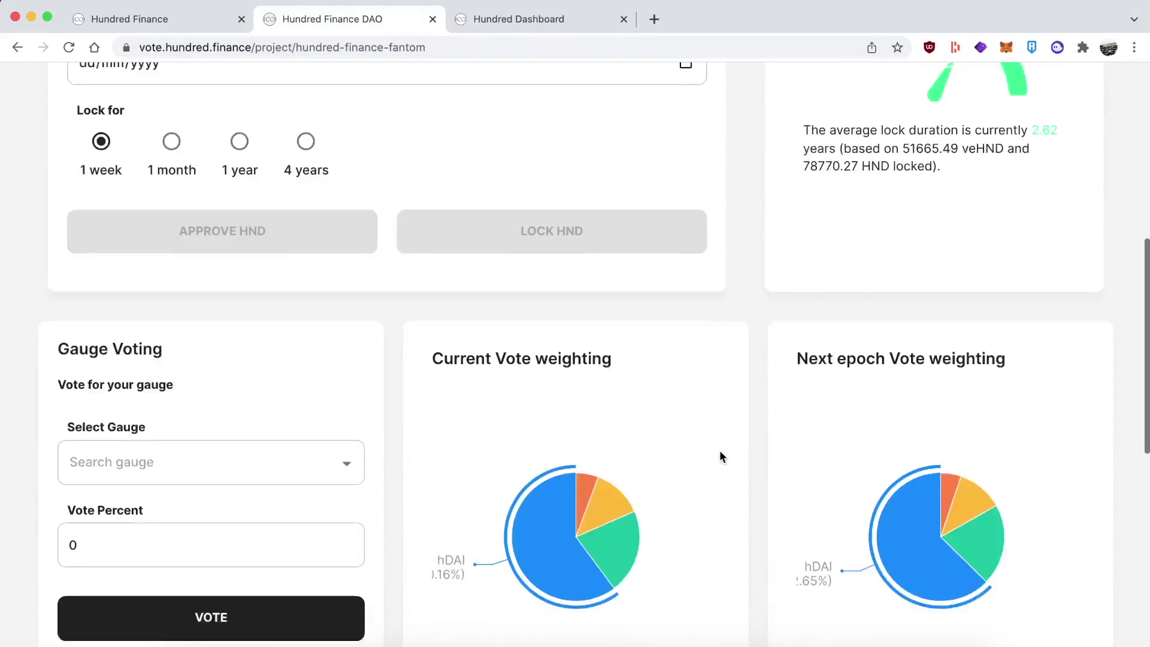
scroll(722, 457, "down", 9)
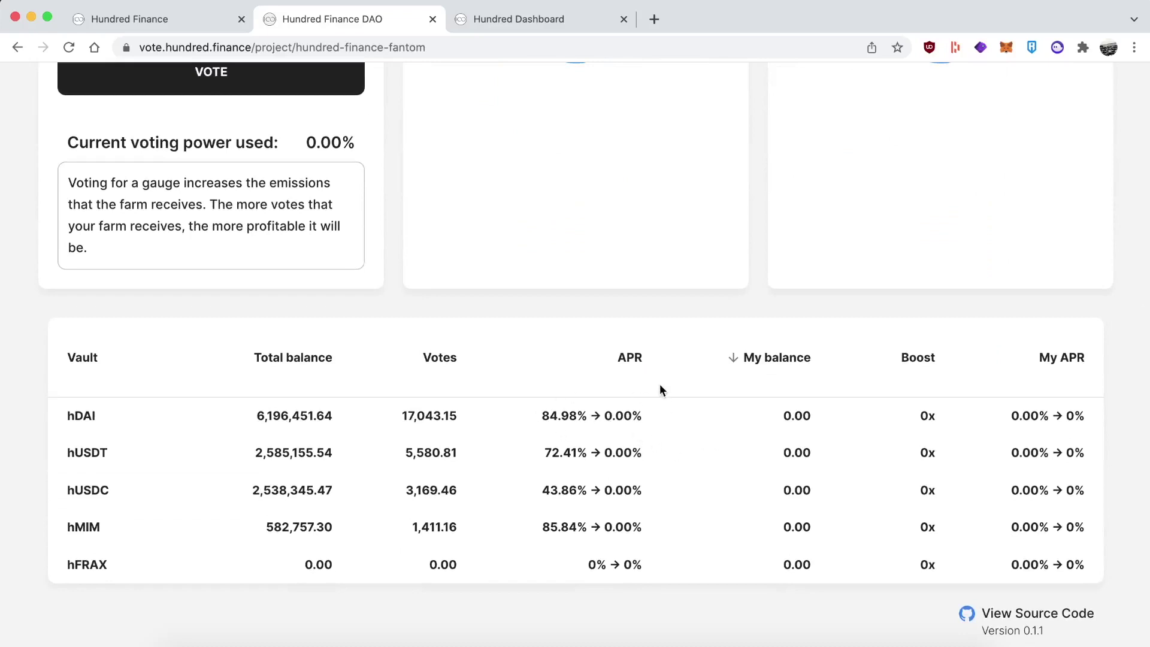
mouse_move(635, 361)
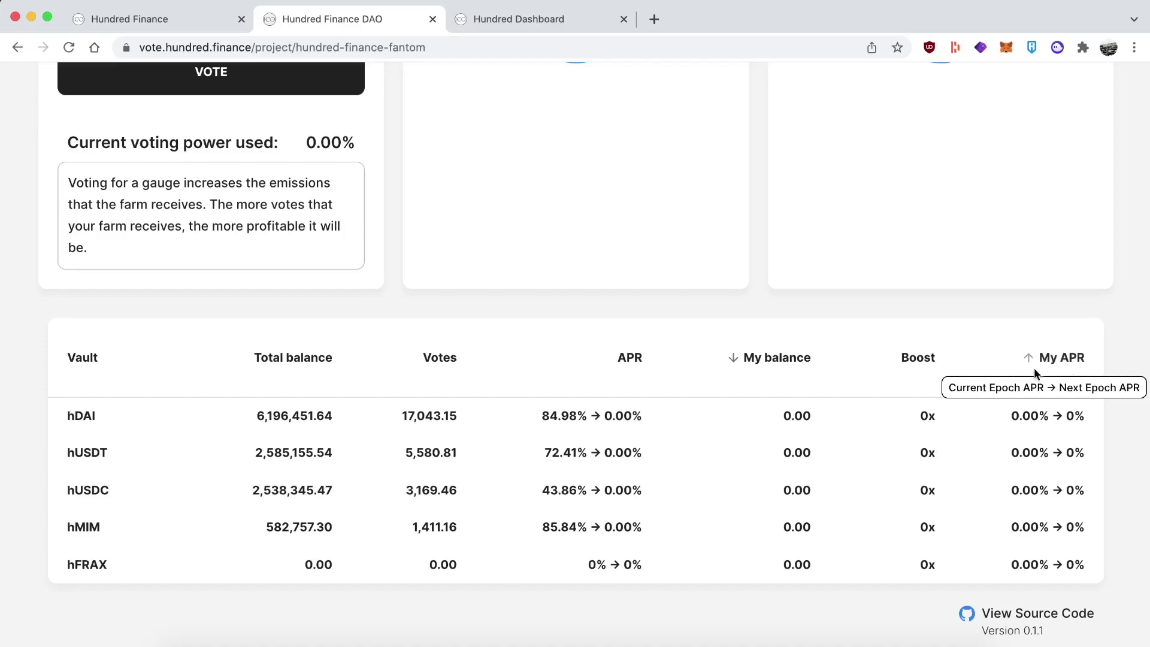
scroll(925, 358, "up", 1)
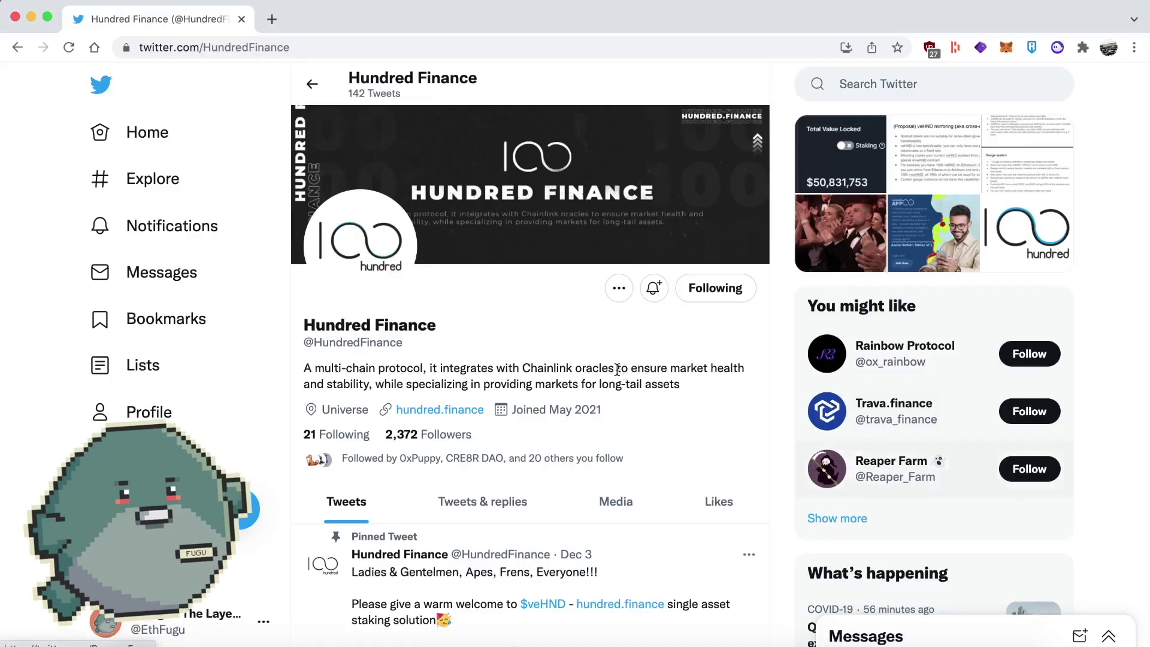